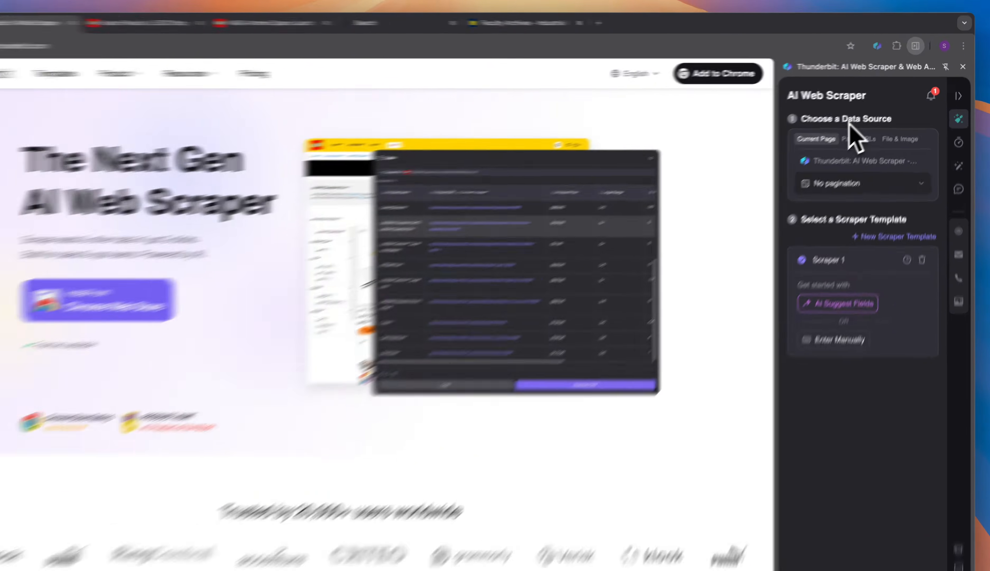
triple_click(859, 113)
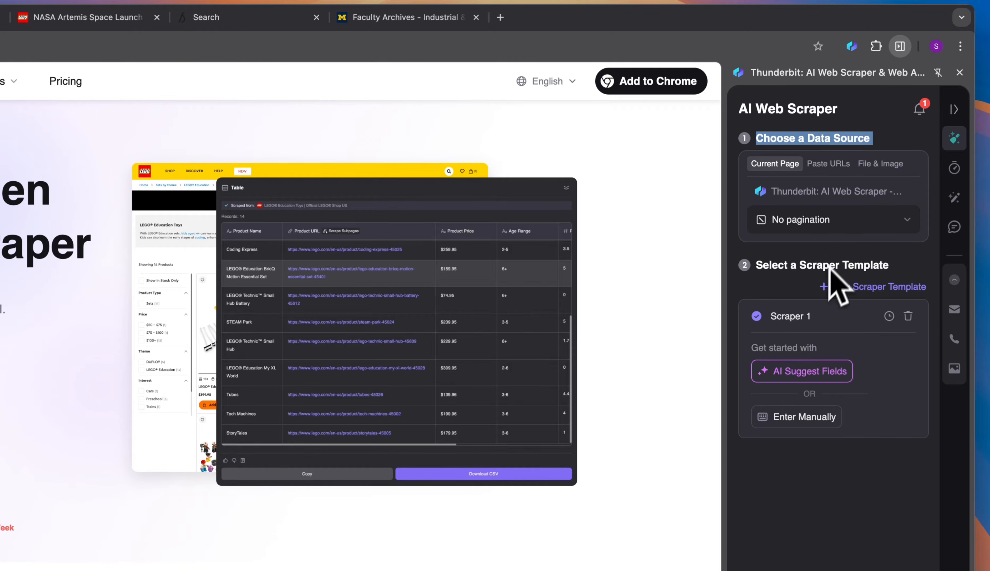
triple_click(817, 266)
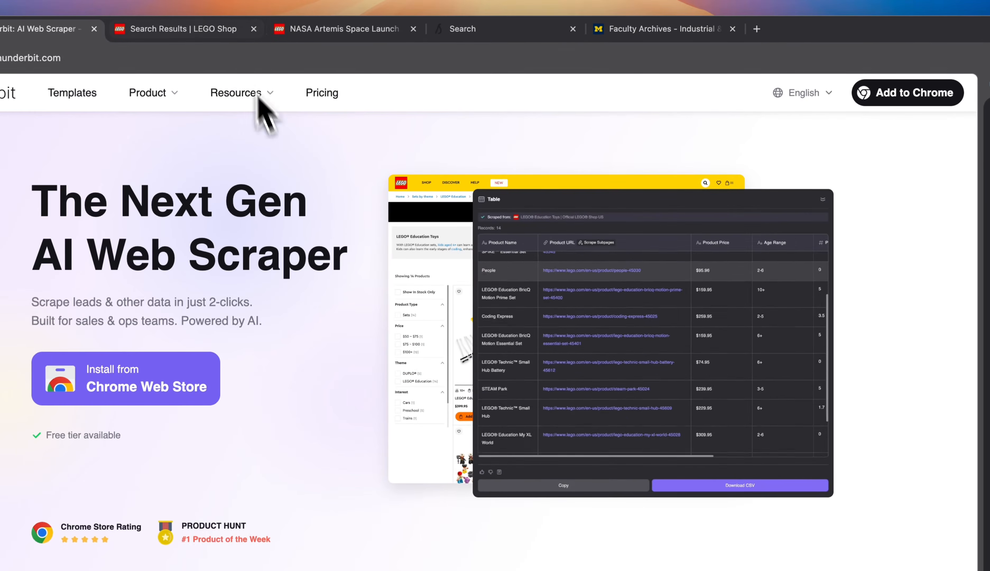
Switch to the LEGO Shop search results and have AI suggest the scraper fields for that page.
click(219, 32)
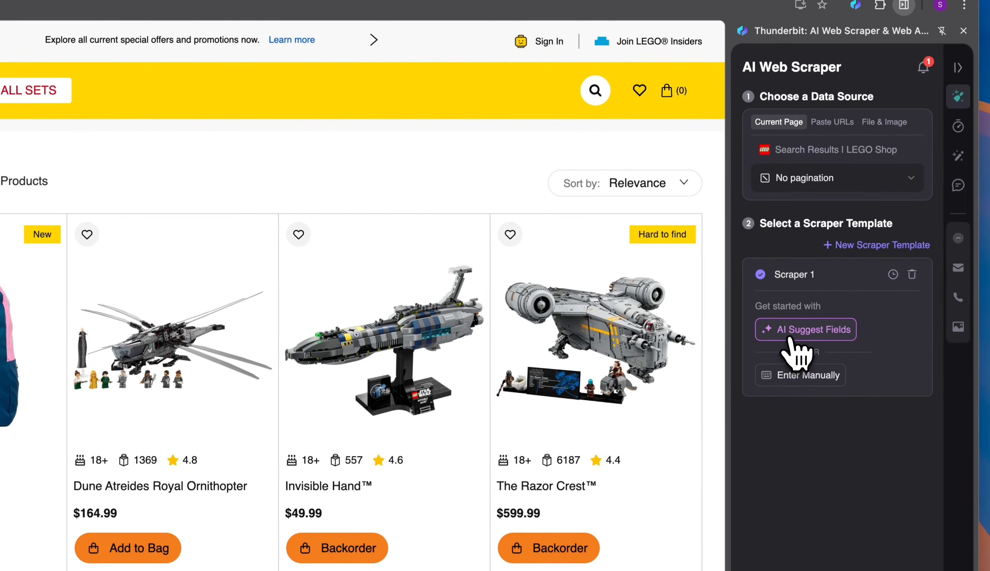
click(787, 332)
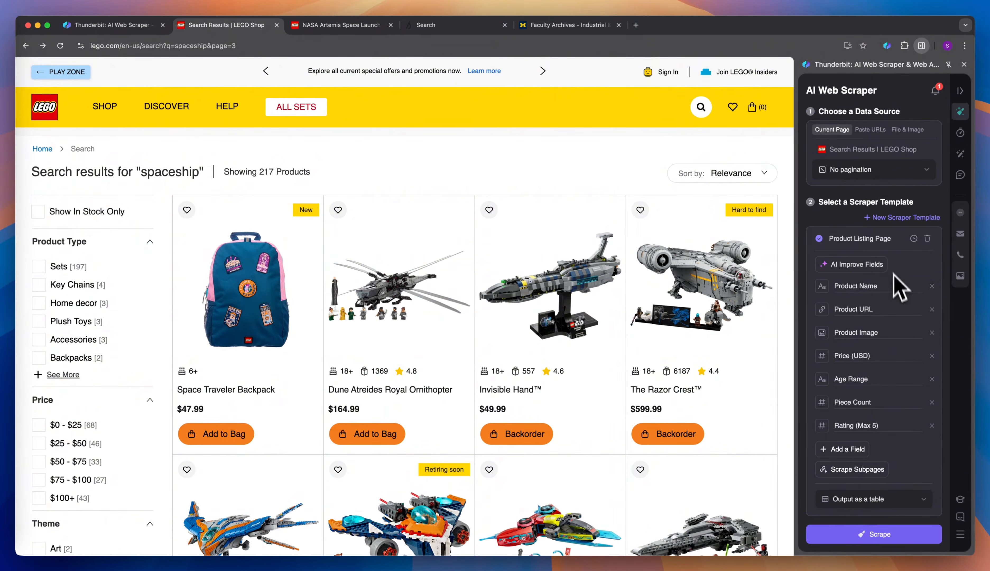
Open the Product Name field for editing, review its data types and AI prompt, and save it as is.
scroll(884, 334, down, 1)
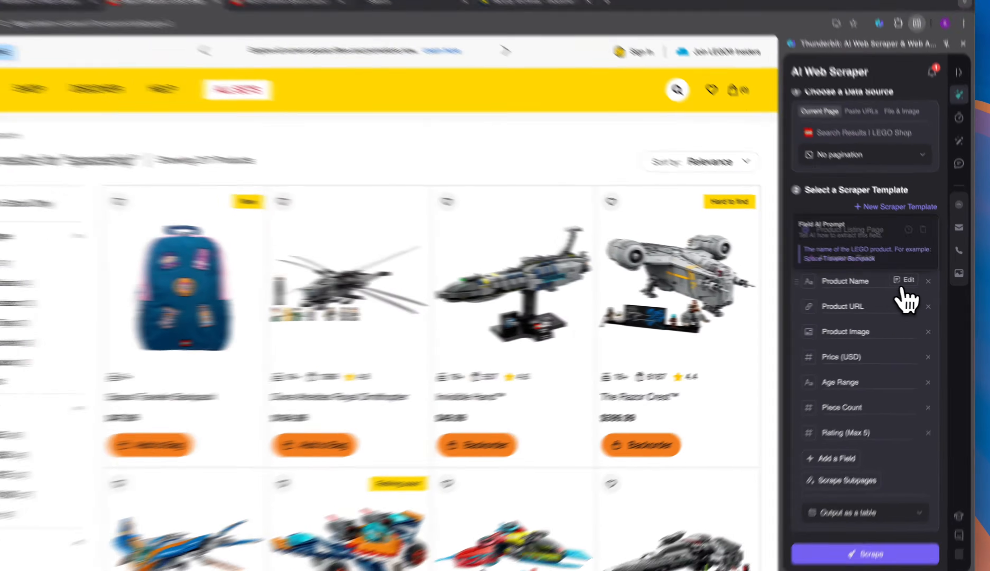
click(910, 283)
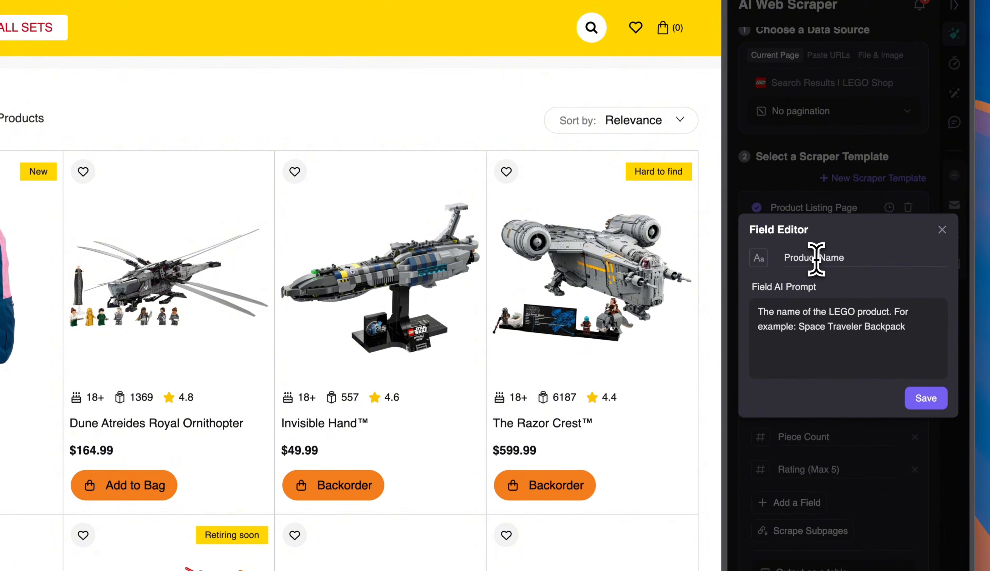
click(759, 264)
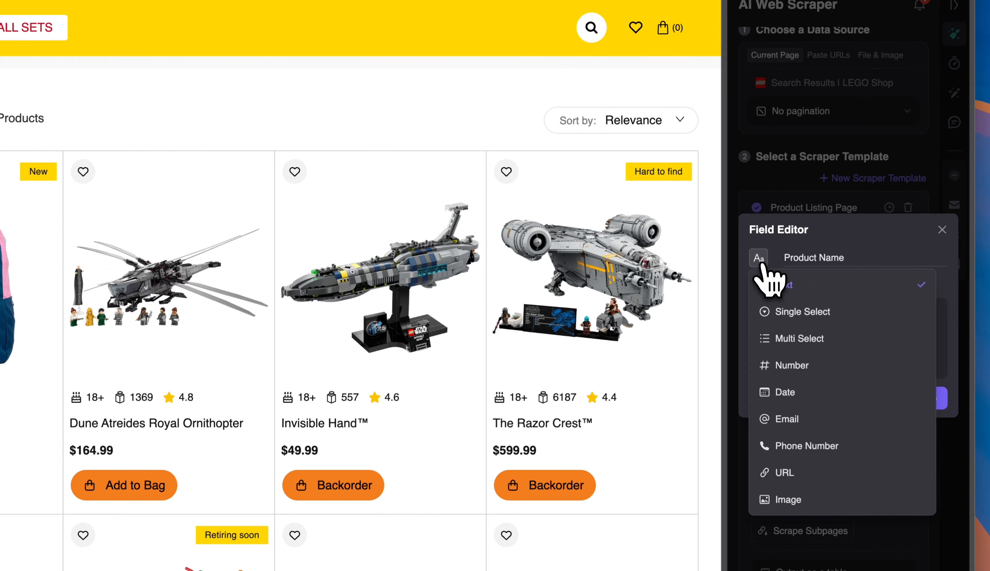
click(761, 266)
triple_click(874, 320)
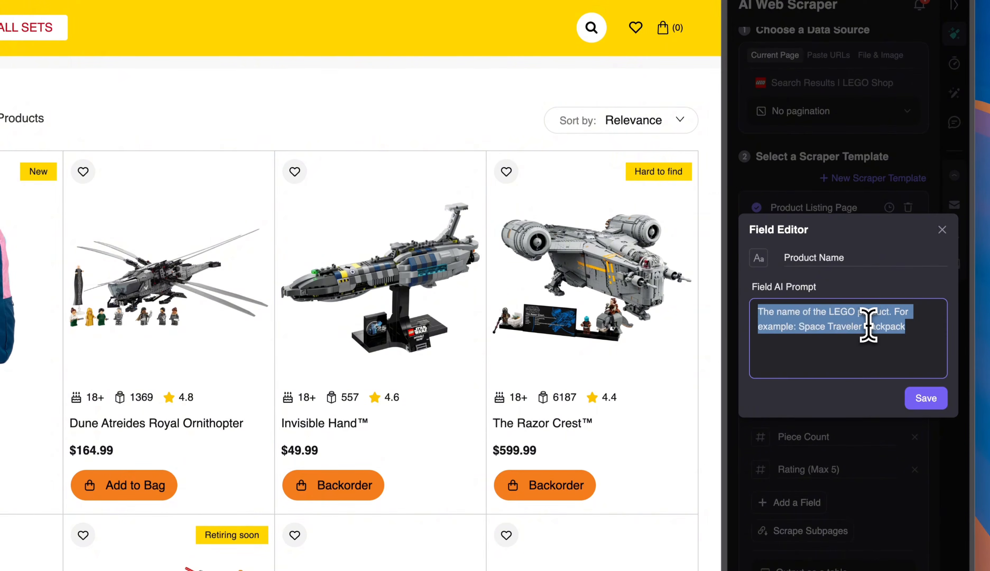
click(868, 325)
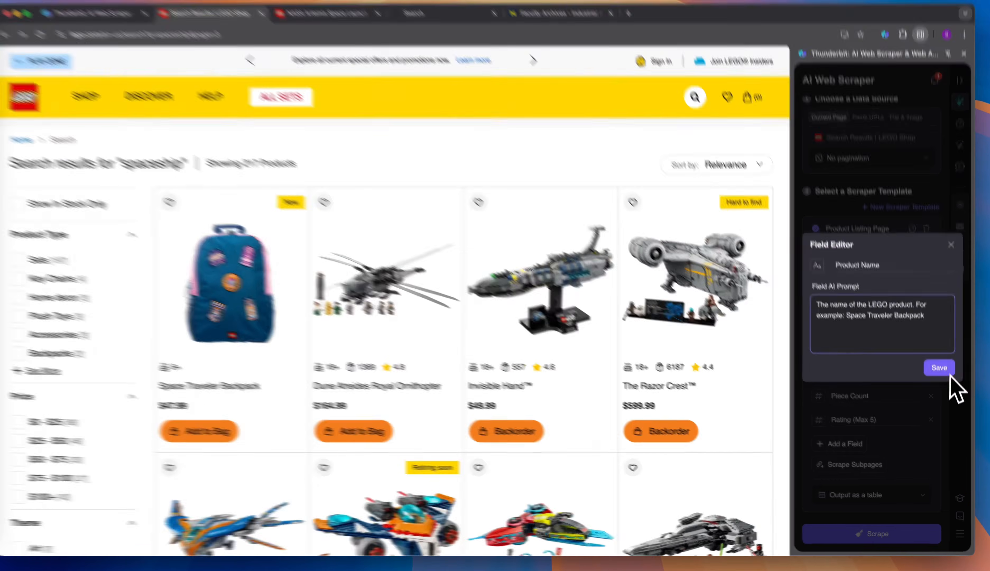
click(939, 372)
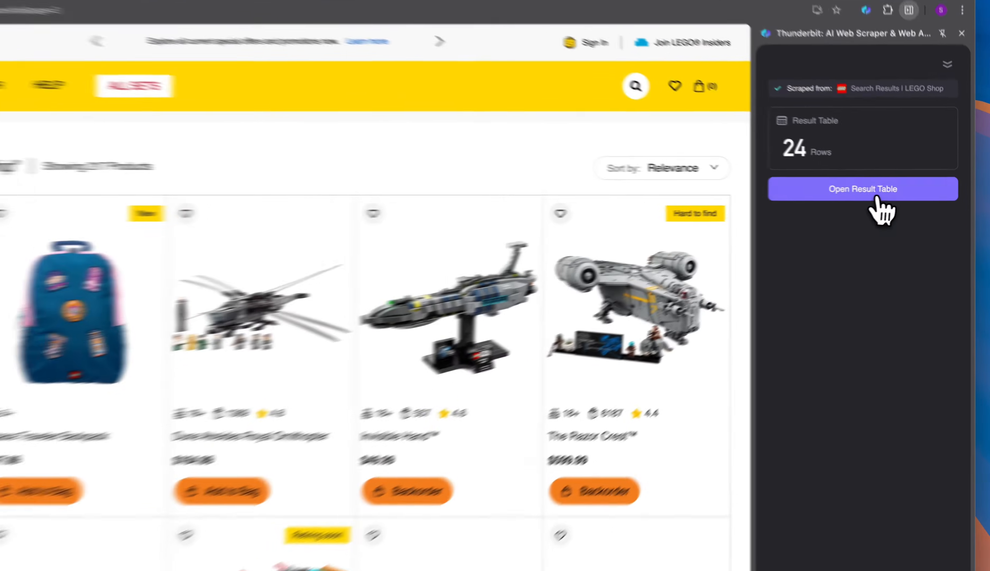
Open the result table scraped from the LEGO search page and look through its rows.
click(880, 191)
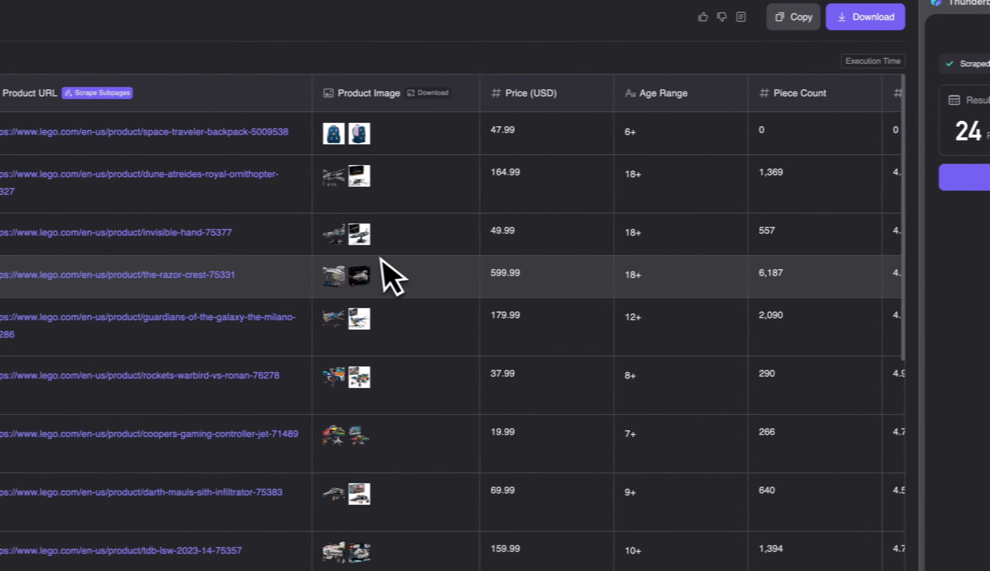
scroll(408, 259, left, 3)
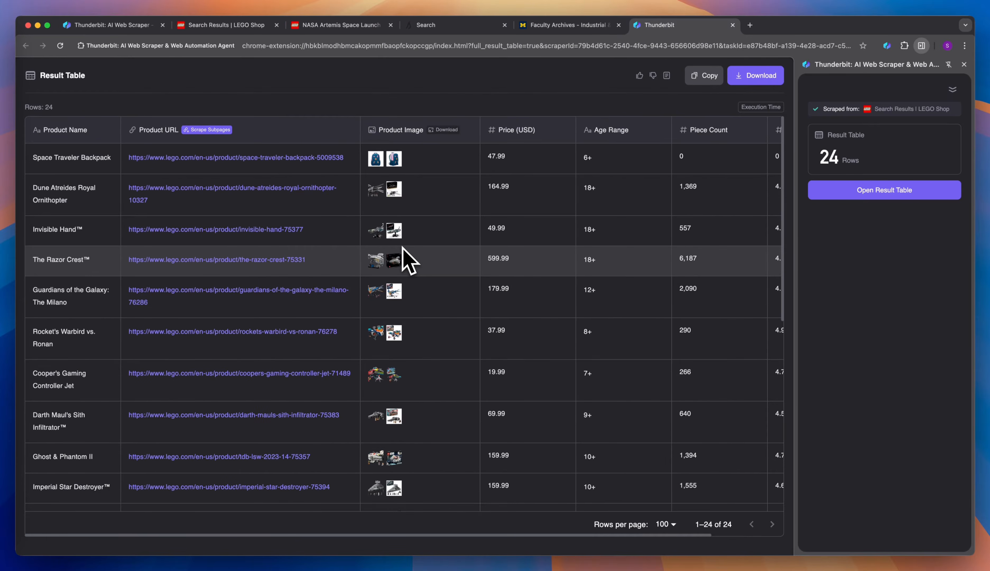
scroll(408, 260, down, 10)
scroll(409, 260, up, 10)
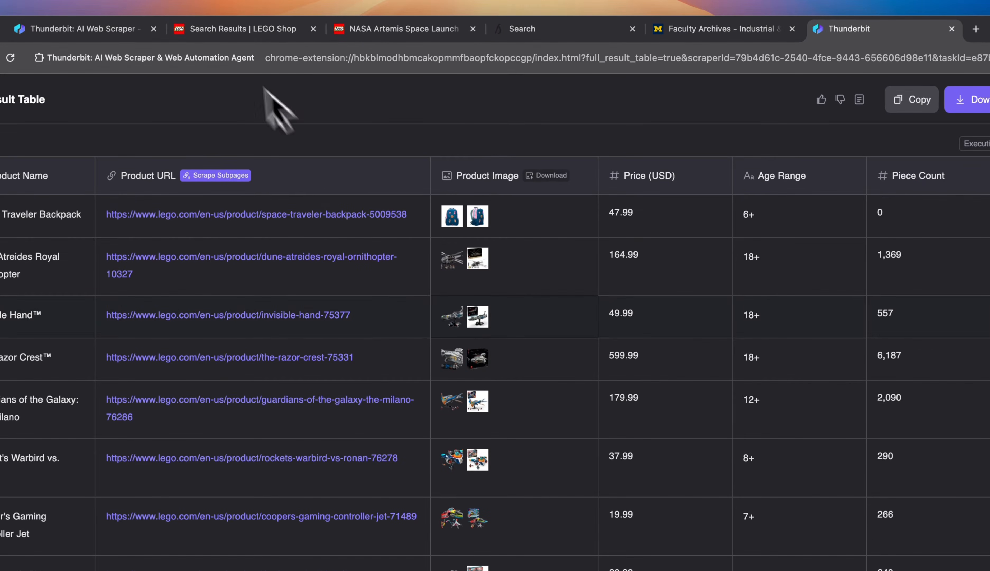
Back on the LEGO page, change the Product Name field's AI prompt to "The name of the LEGO product in Spanish." and save it.
click(207, 26)
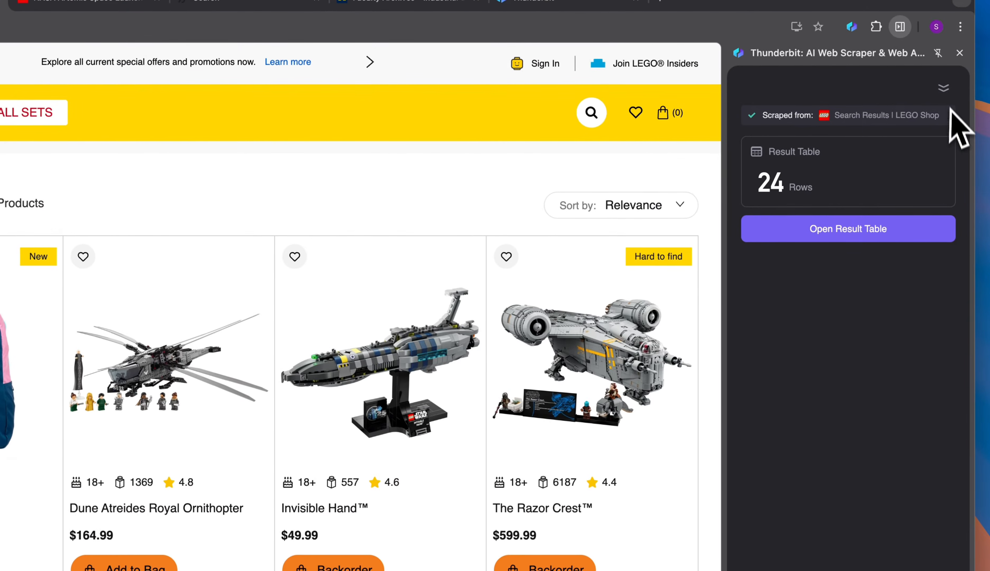
click(944, 89)
click(884, 362)
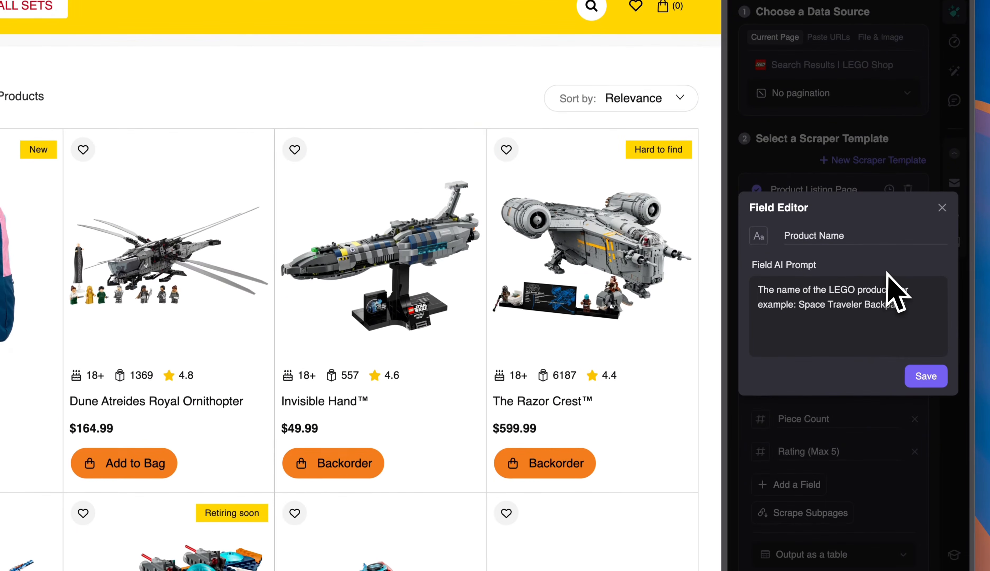
triple_click(872, 312)
click(862, 316)
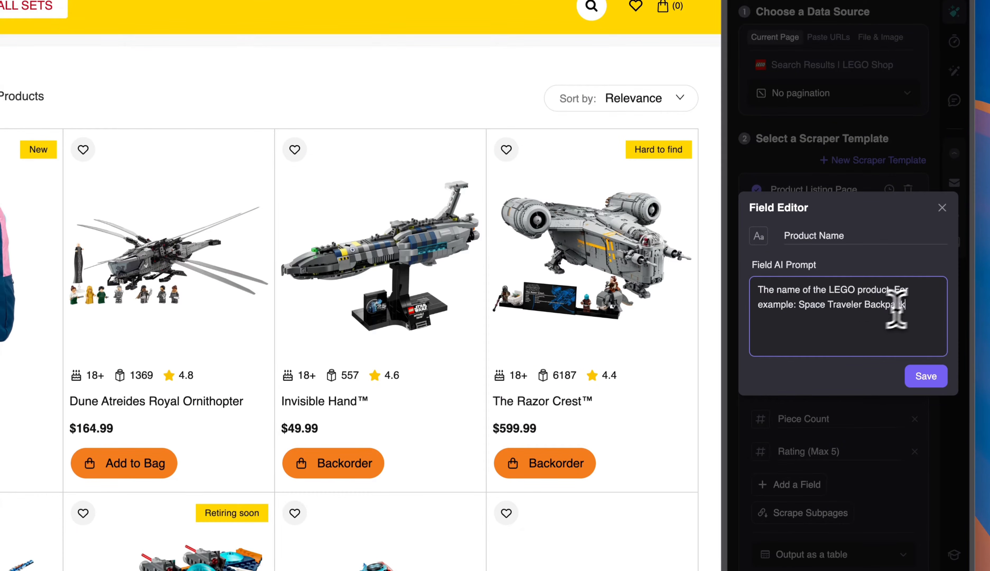
triple_click(852, 308)
click(875, 306)
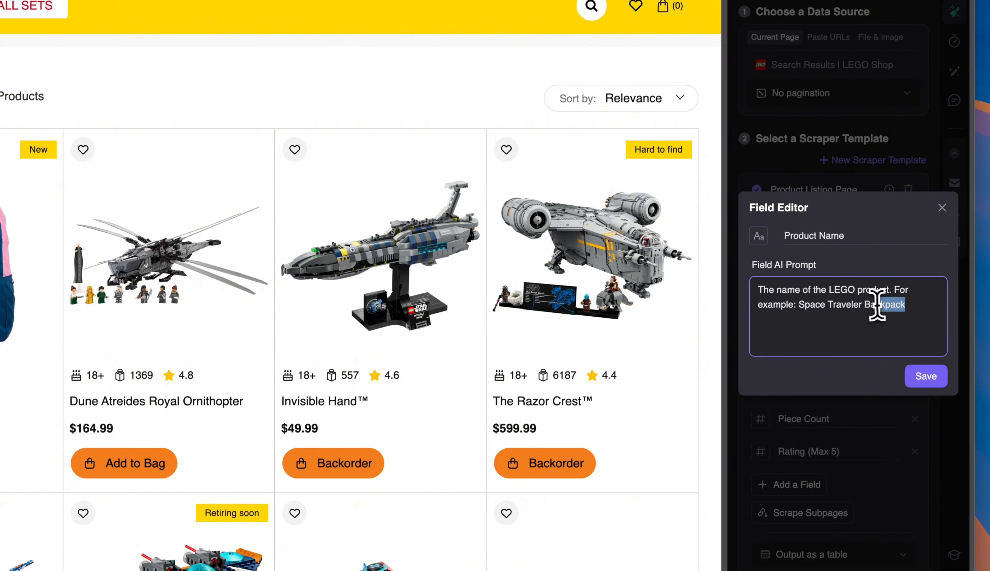
drag(877, 304, 892, 292)
key(BackSpace)
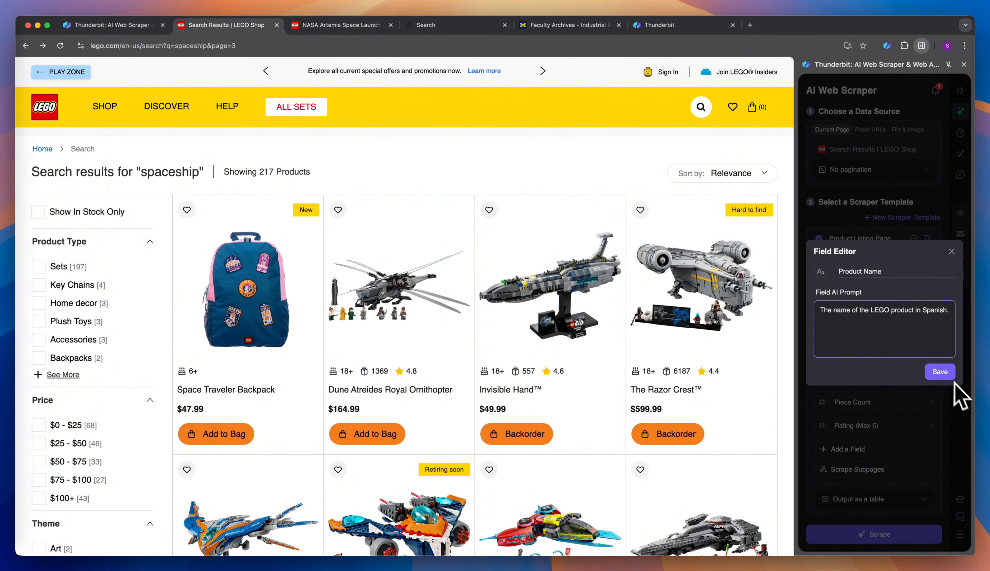
click(942, 372)
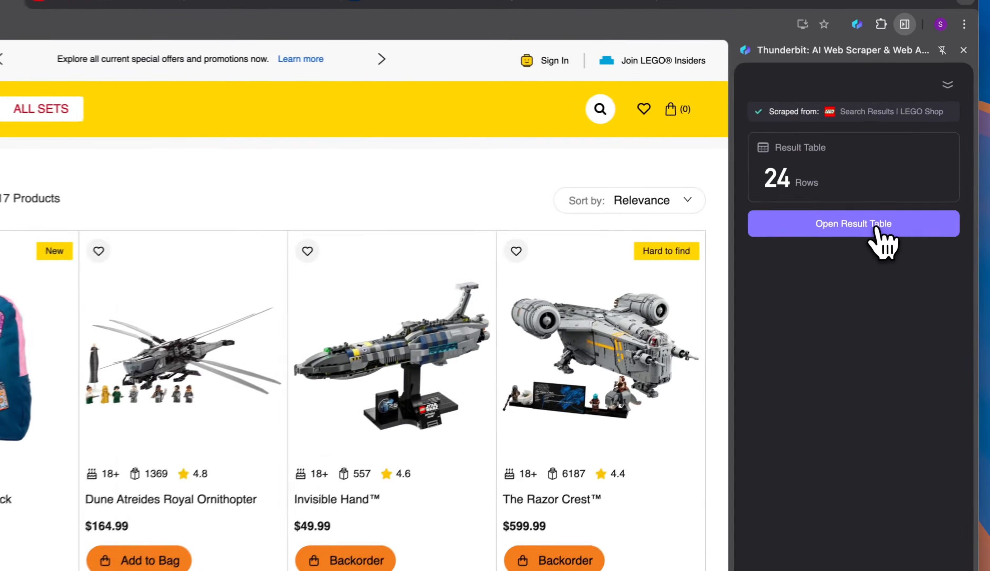
Open the new result table and check the language of the product names.
click(899, 191)
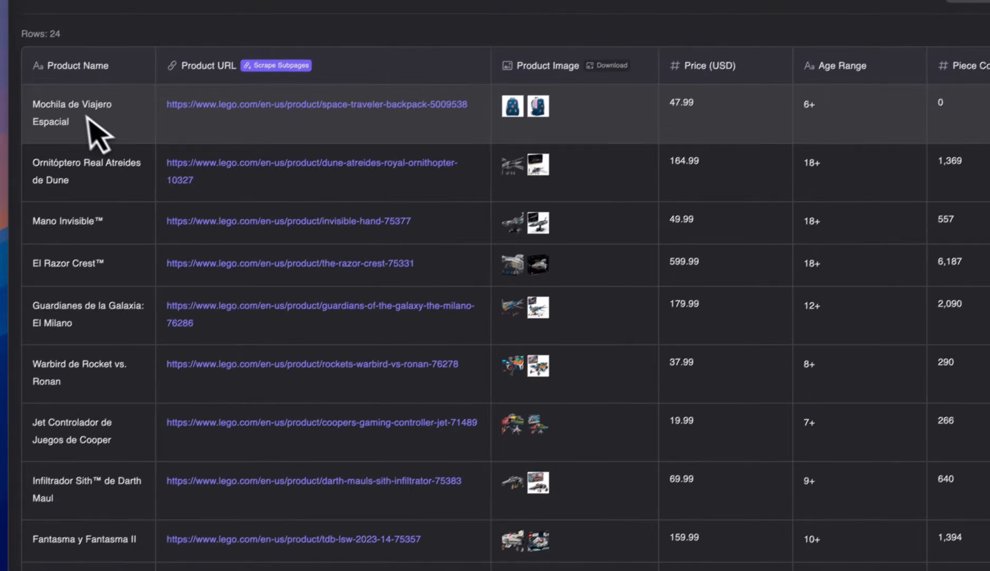
drag(74, 91, 103, 407)
click(101, 408)
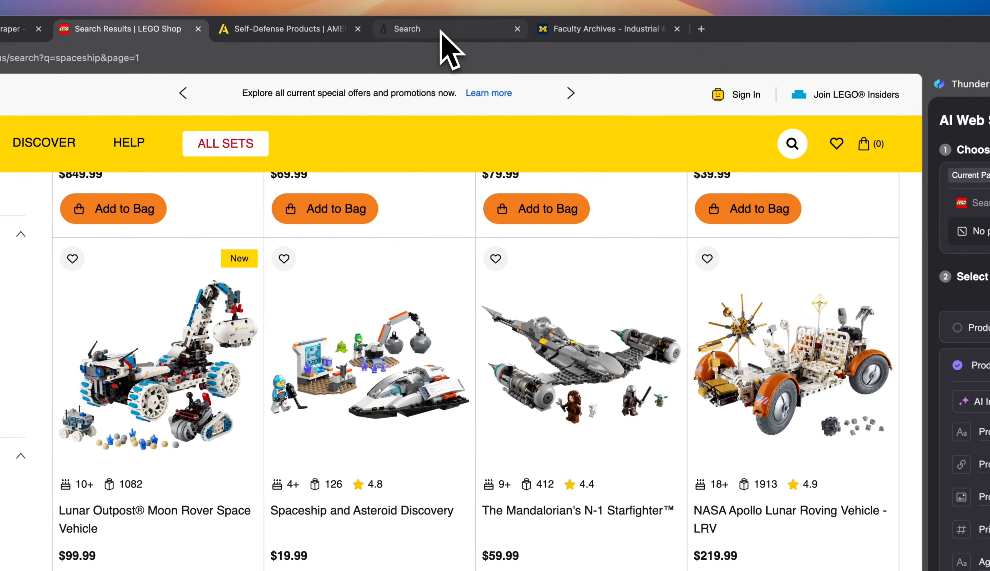
Switch to the Allbirds search page and examine how its product list loads further down.
click(451, 31)
scroll(467, 317, down, 20)
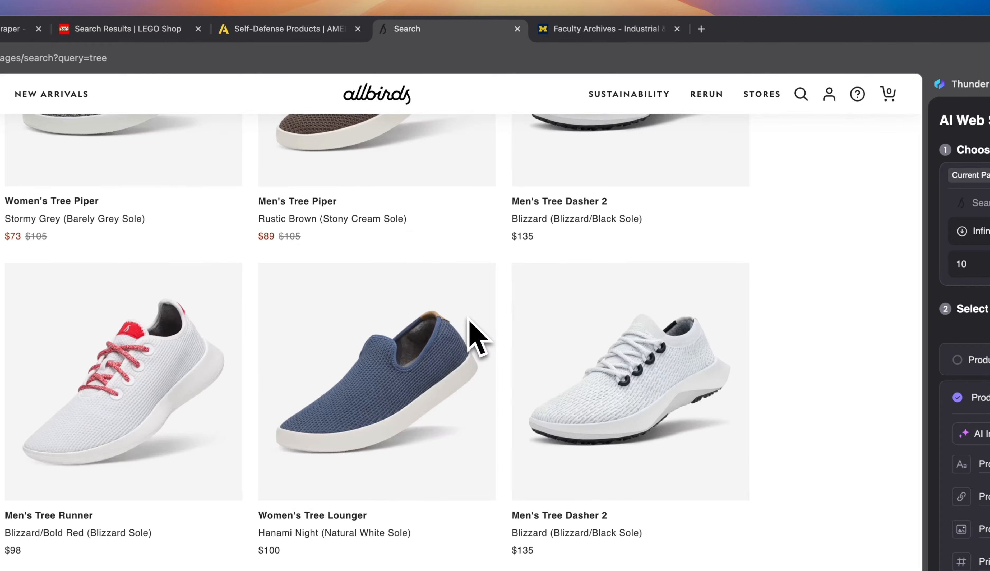
scroll(469, 278, down, 15)
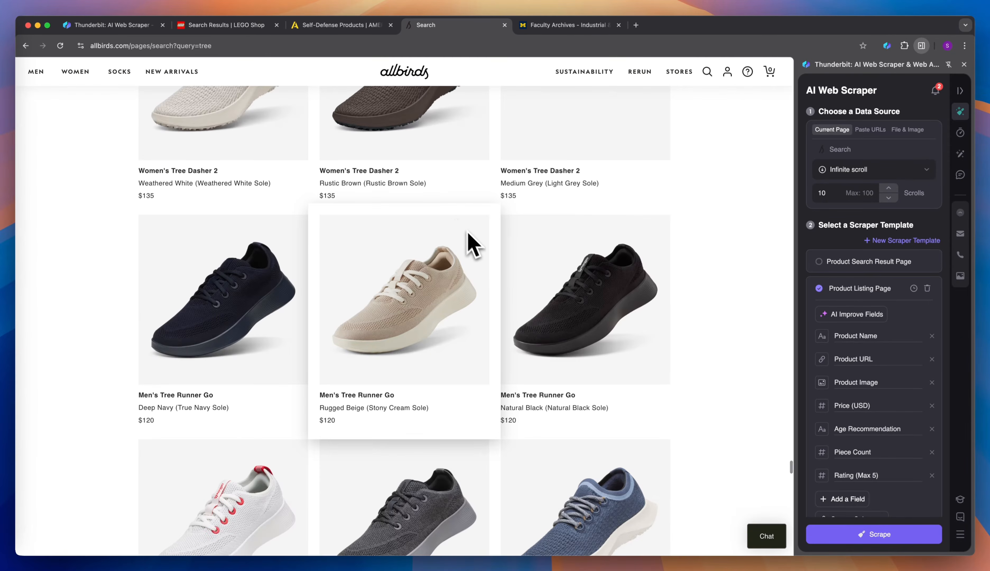
scroll(468, 237, down, 5)
scroll(469, 249, down, 10)
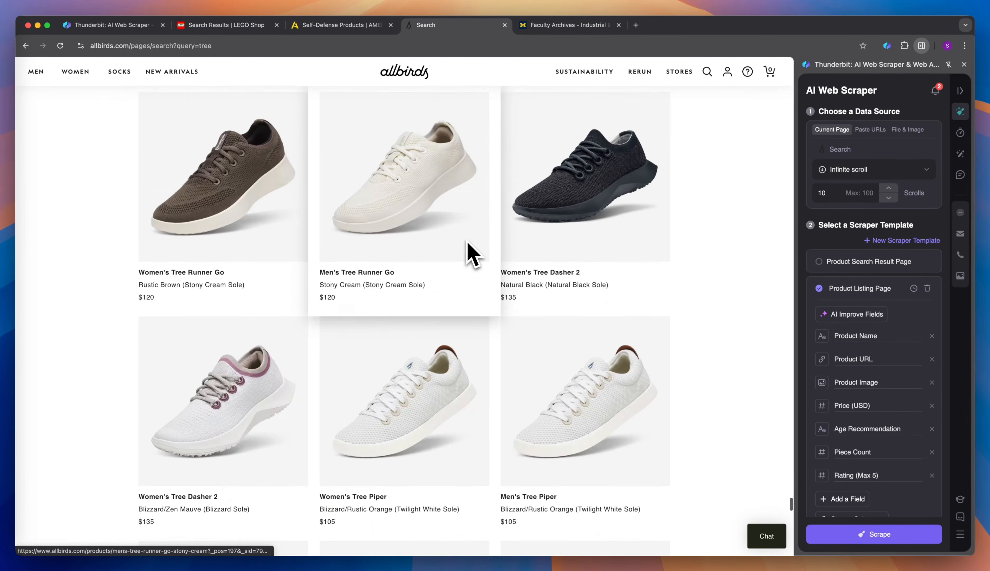
Set up click pagination for the LEGO search results, using the next-page arrow and a page range of 3.
key(ctrl+shift+Tab)
key(ctrl+shift+Tab)
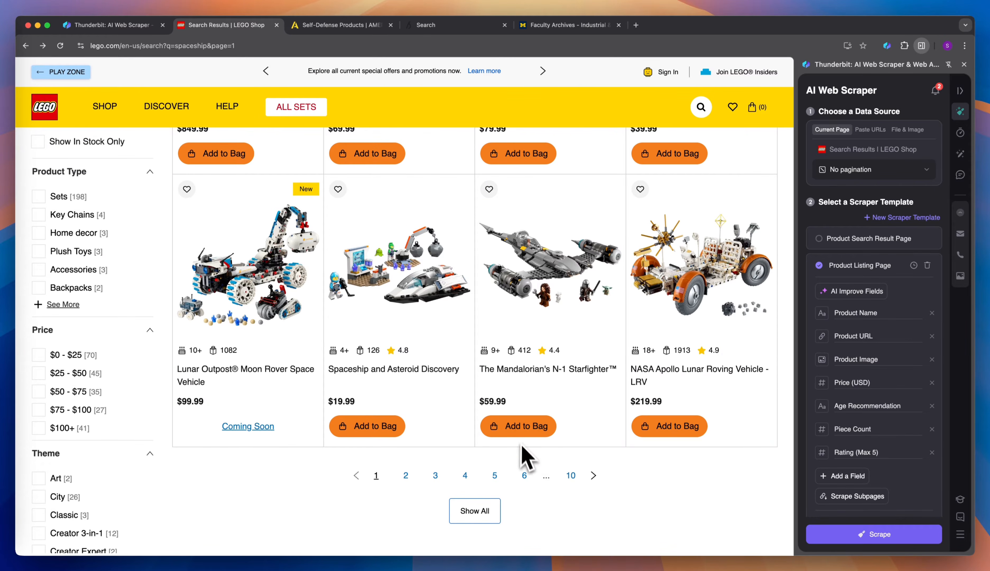
click(877, 173)
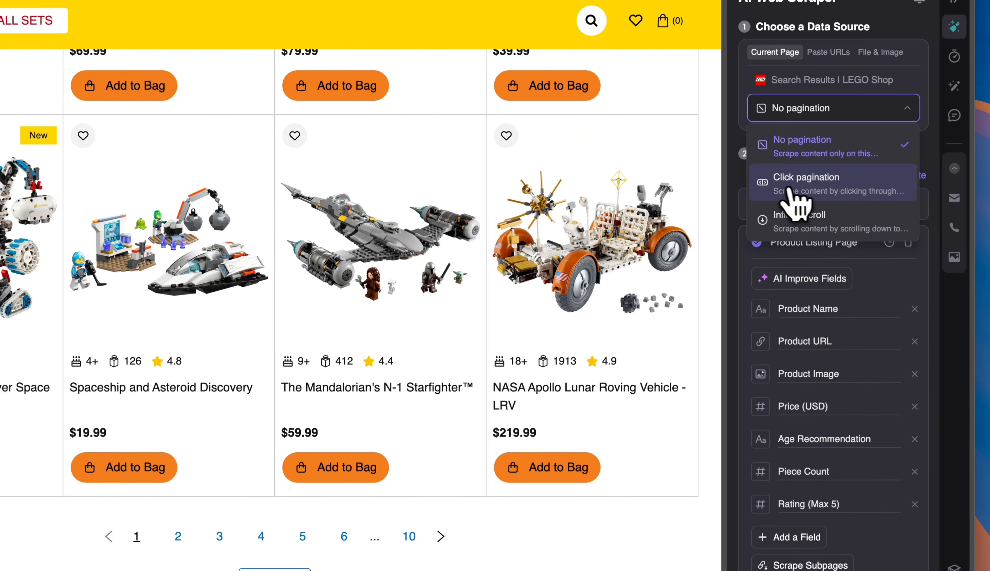
click(876, 214)
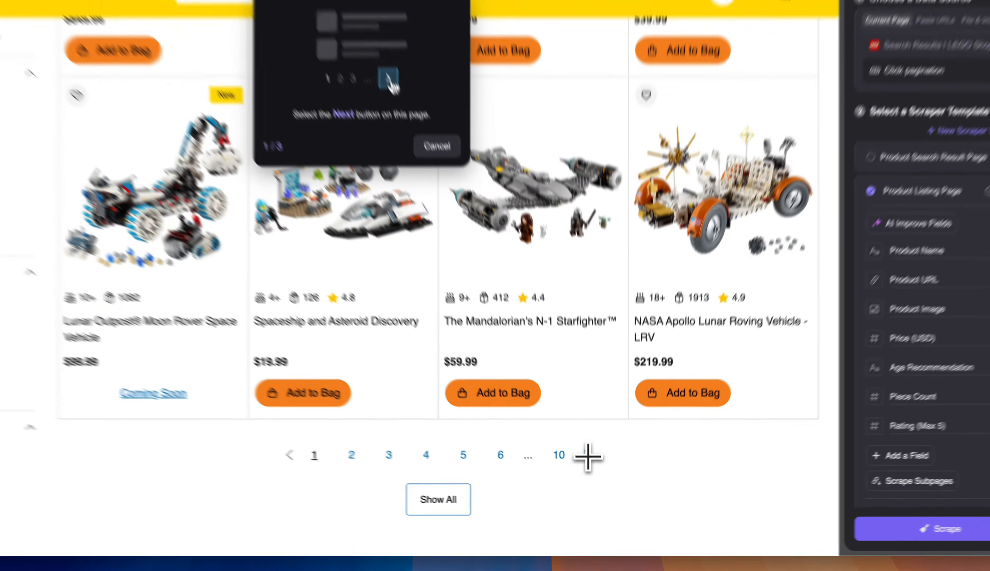
click(594, 476)
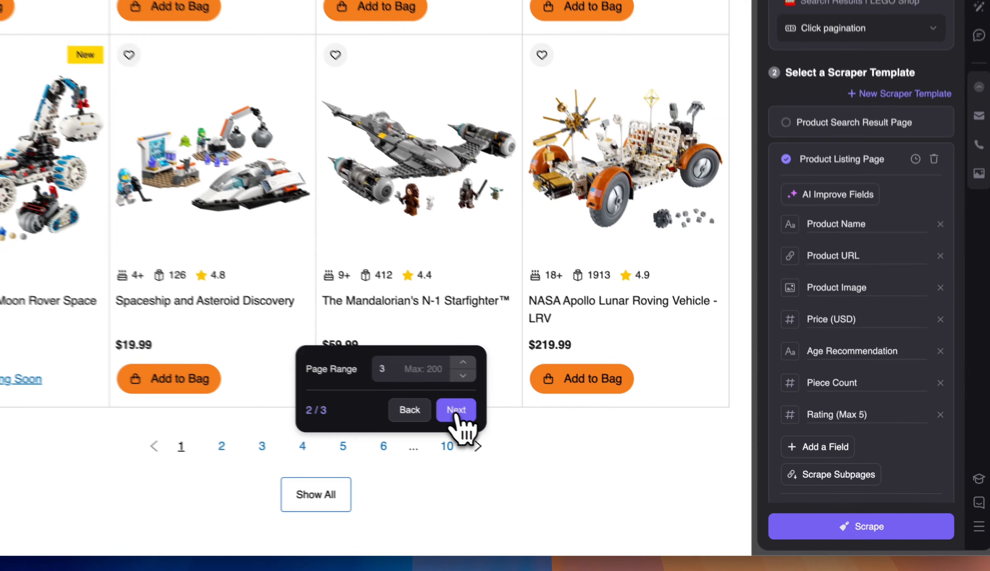
click(565, 447)
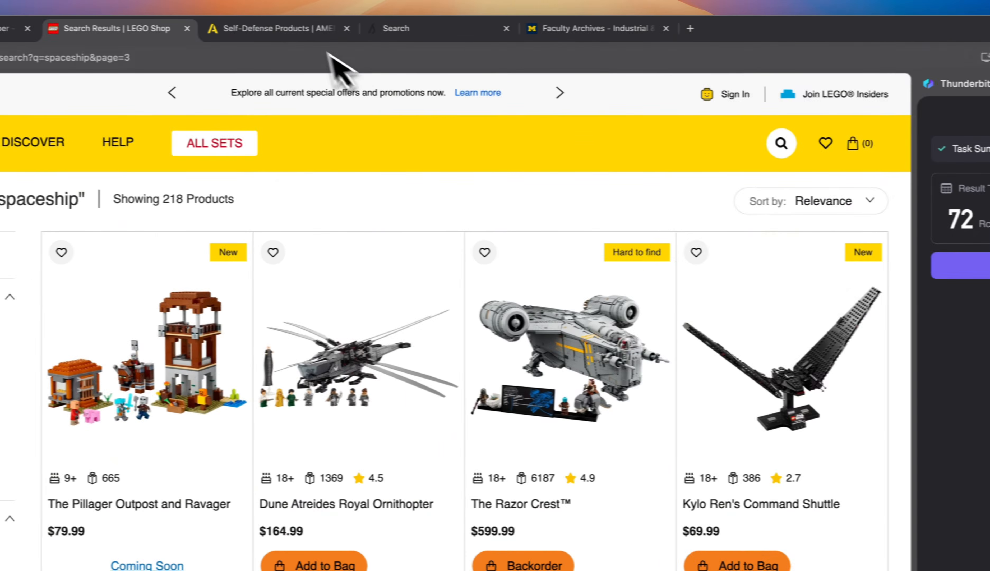
View the Ameriglo products page, and check the pagination options for the Allbirds search page while keeping infinite scroll.
click(105, 24)
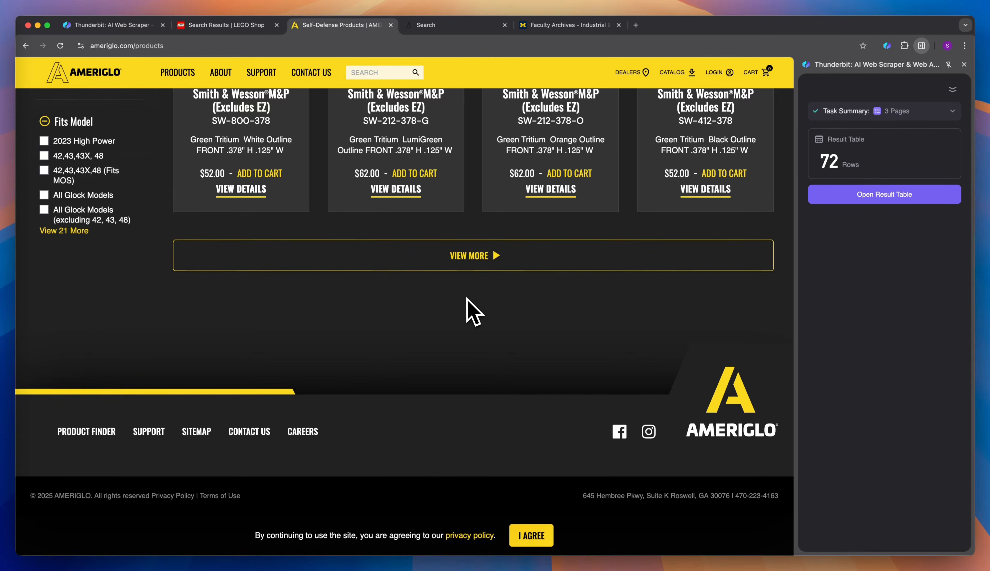
key(ctrl+Tab)
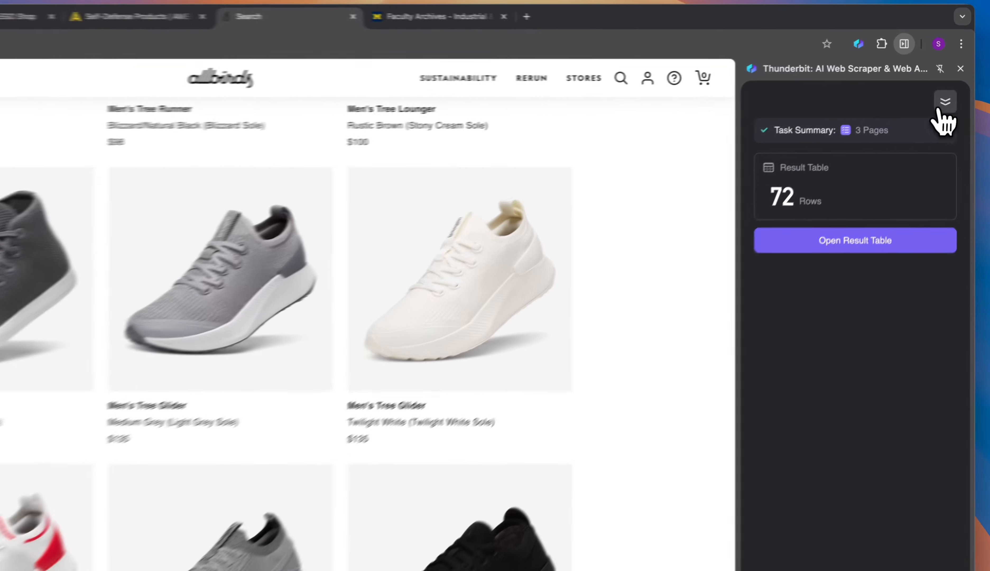
click(952, 89)
click(880, 217)
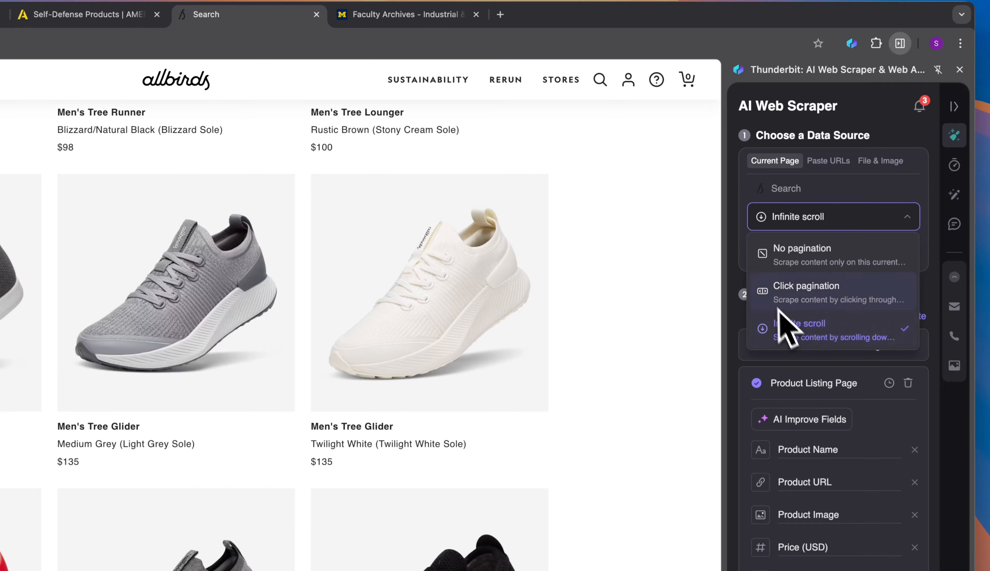
click(740, 281)
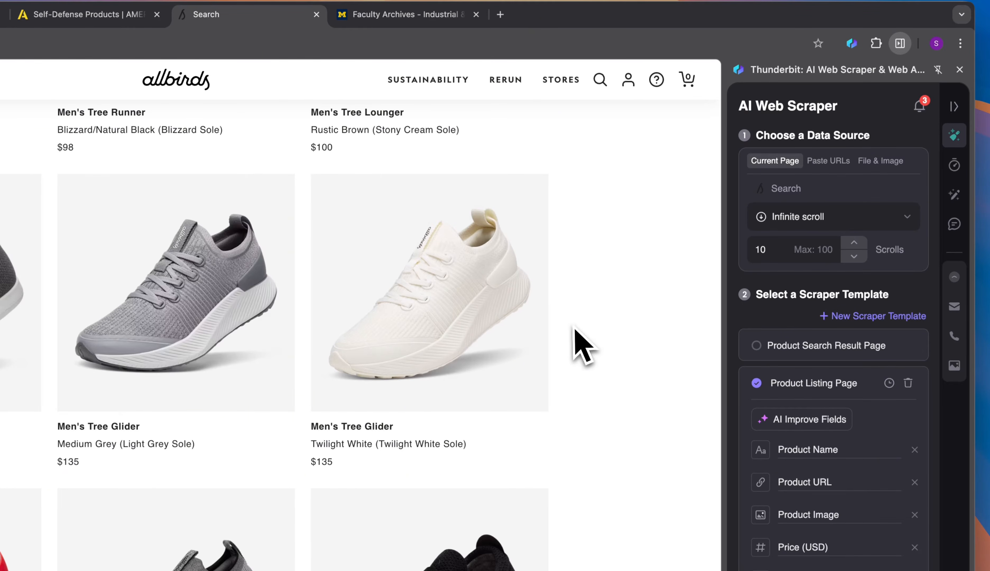
Look over the Industrial & Operations Engineering faculty listing and switch to the department chair's profile page.
scroll(643, 336, down, 2)
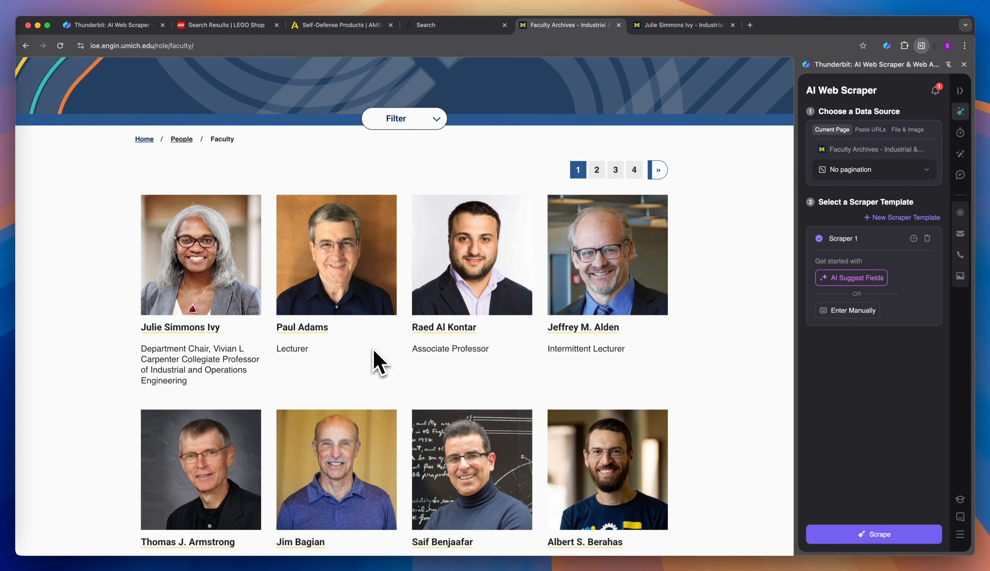
key(ctrl+Tab)
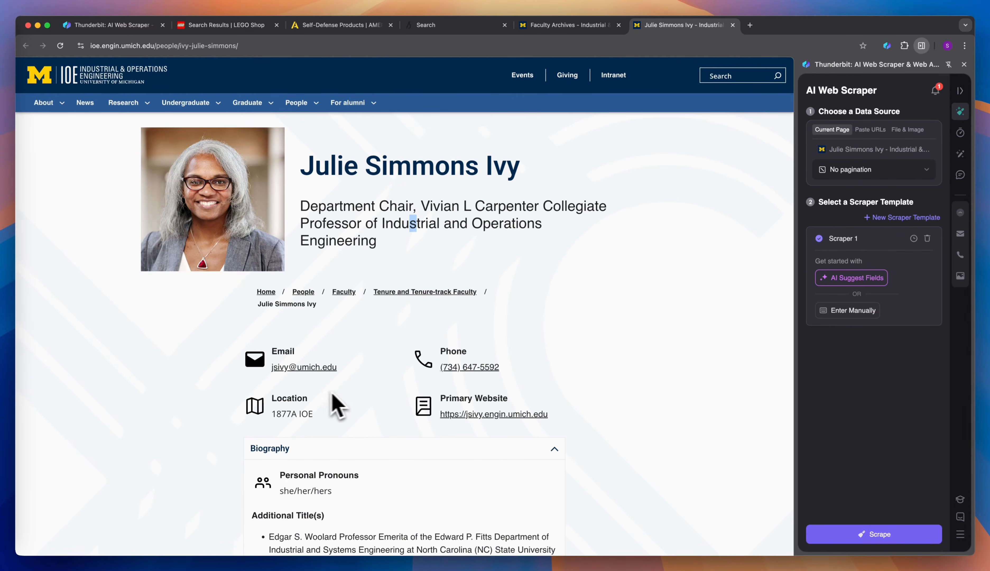
Generate AI-suggested fields for the faculty listing page and set up subpage scraping from the Profile URL field.
key(ctrl+shift+Tab)
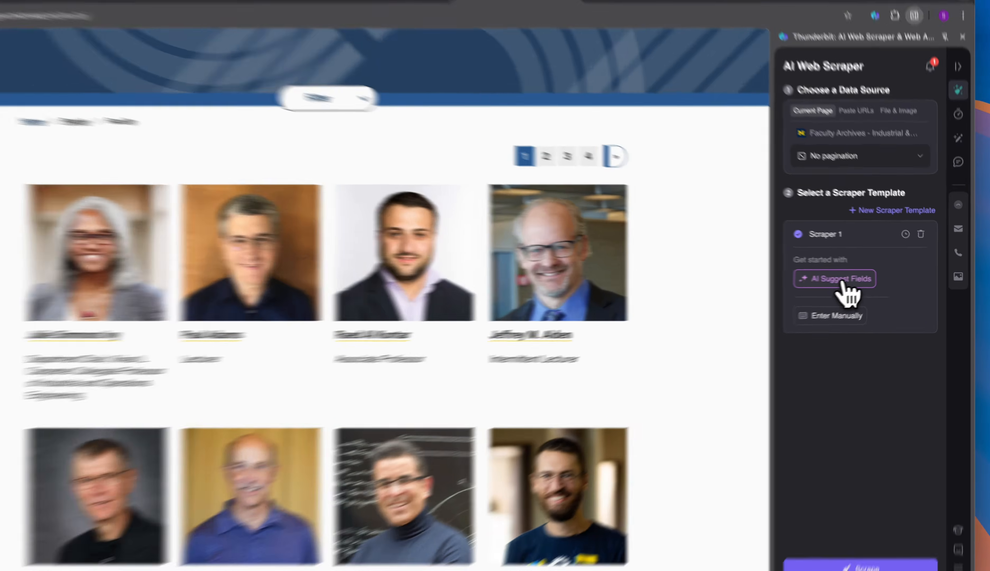
click(841, 280)
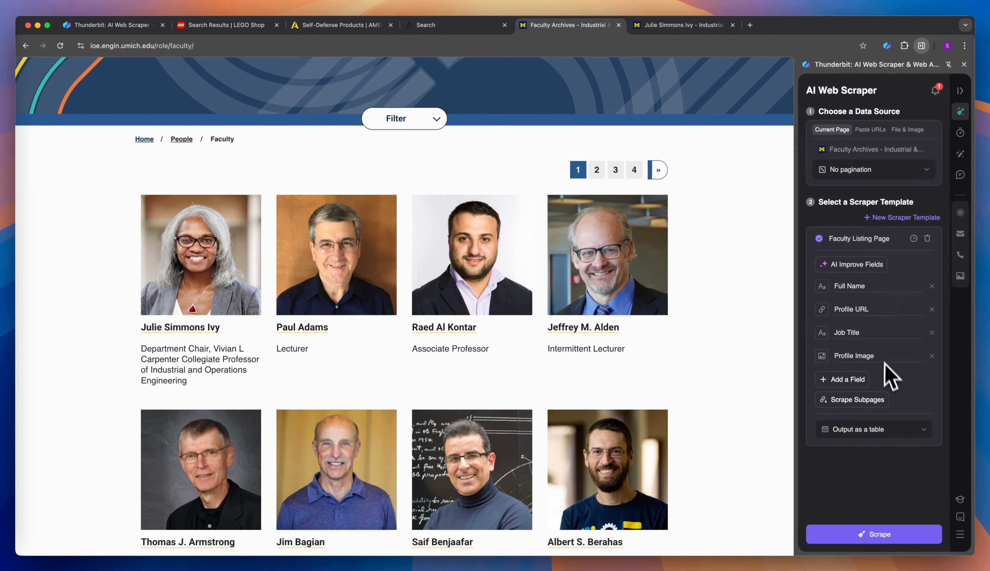
mouse_move(881, 407)
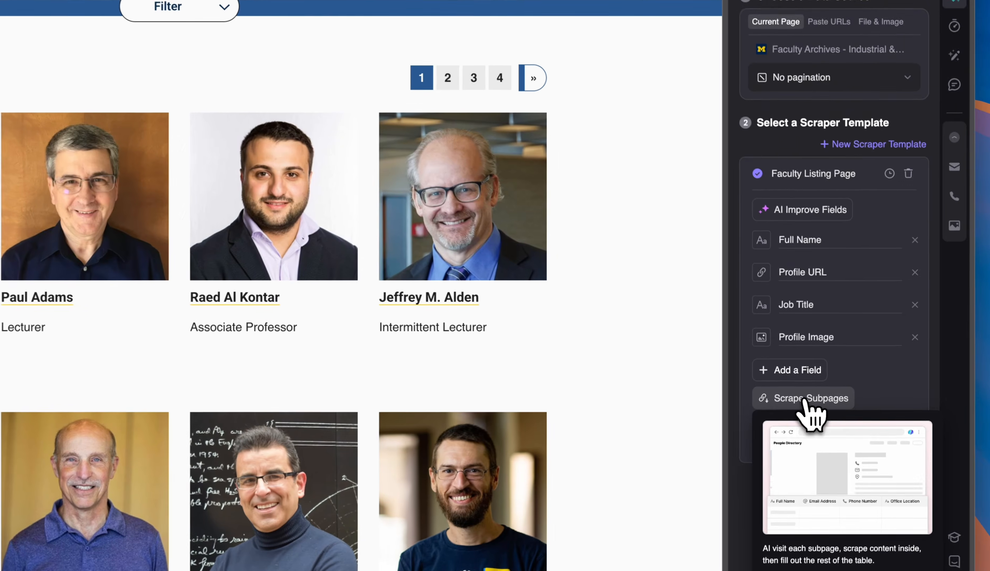
click(867, 403)
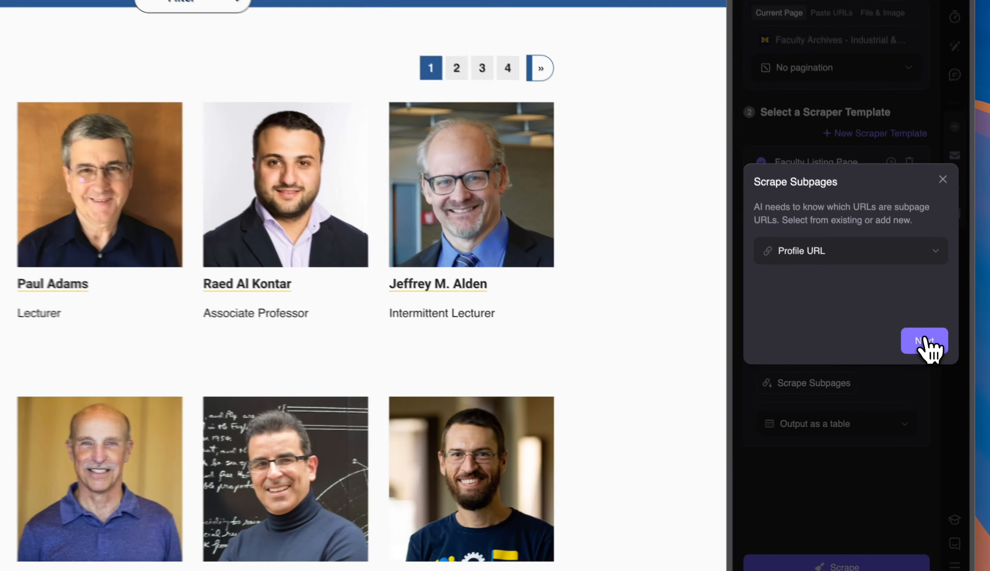
click(935, 367)
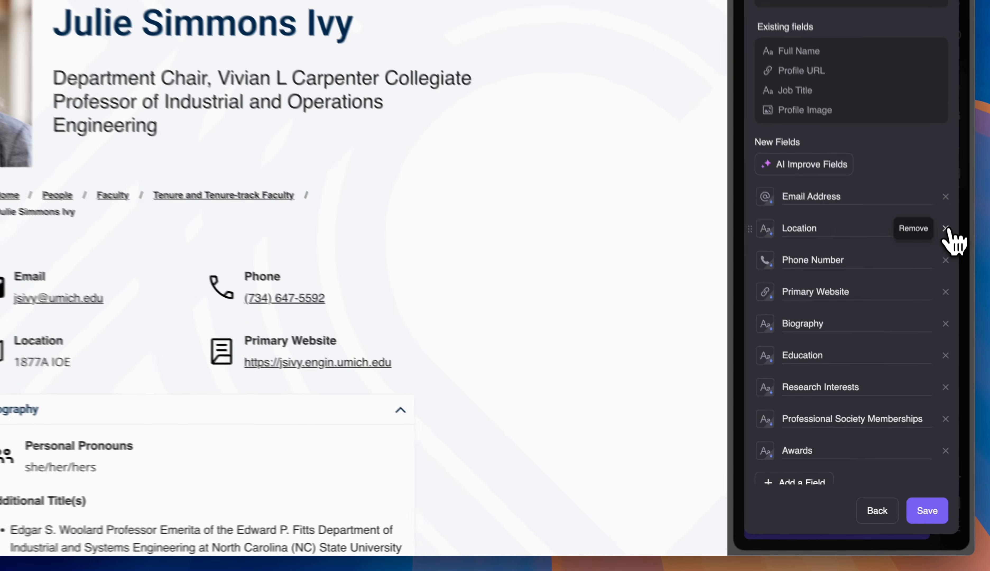
Remove all suggested subpage fields except Email Address and Phone Number, and save the subpage setup.
click(953, 316)
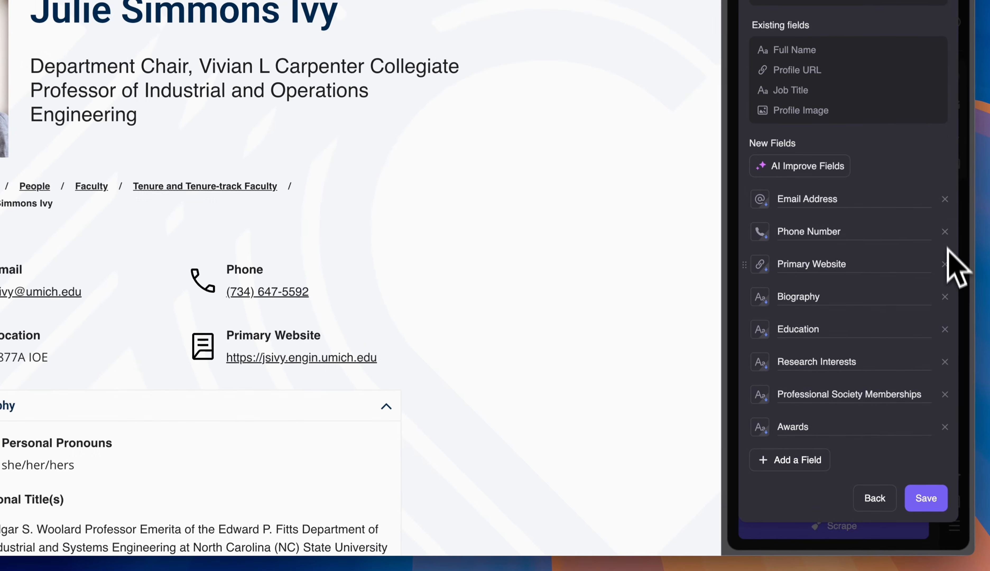
click(947, 280)
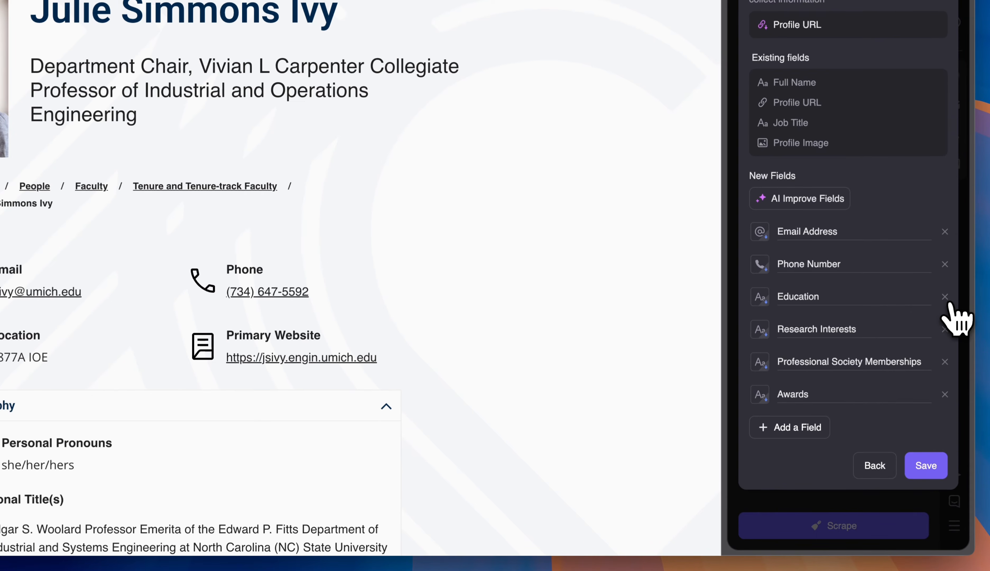
click(947, 300)
click(945, 313)
click(947, 337)
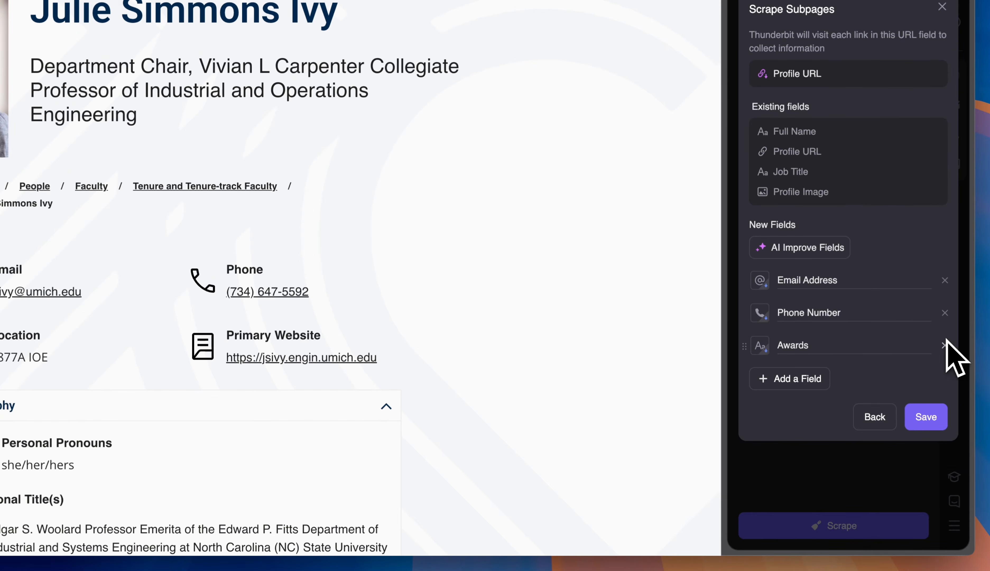
click(944, 345)
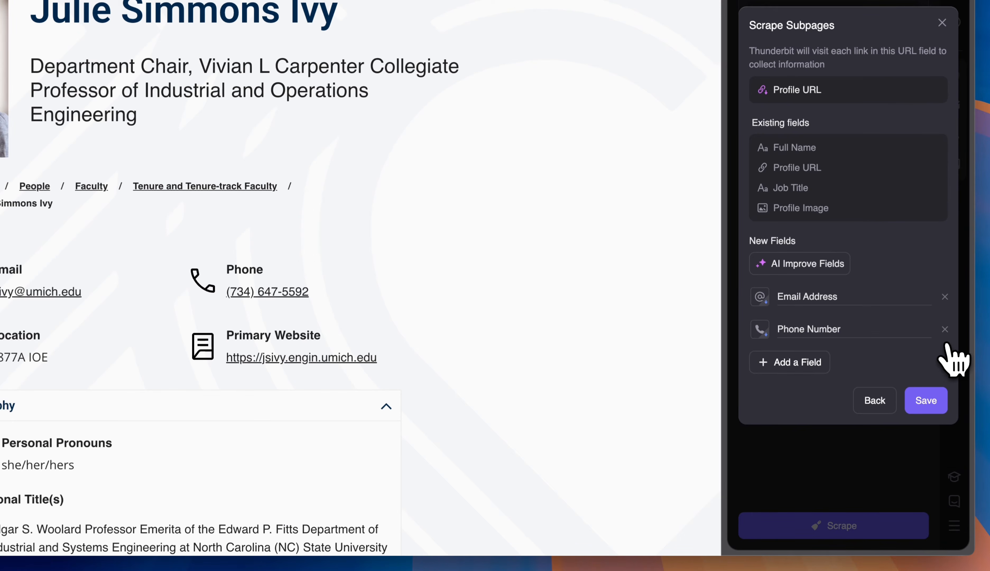
click(933, 402)
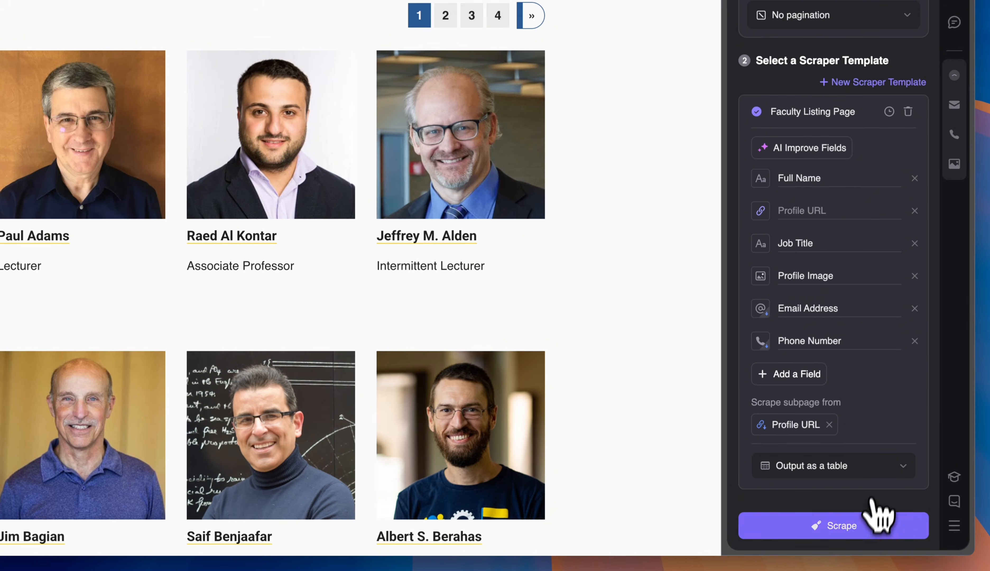
Scrape the faculty listing and its profile subpages with Cloud Scraping, and open the result table.
click(864, 527)
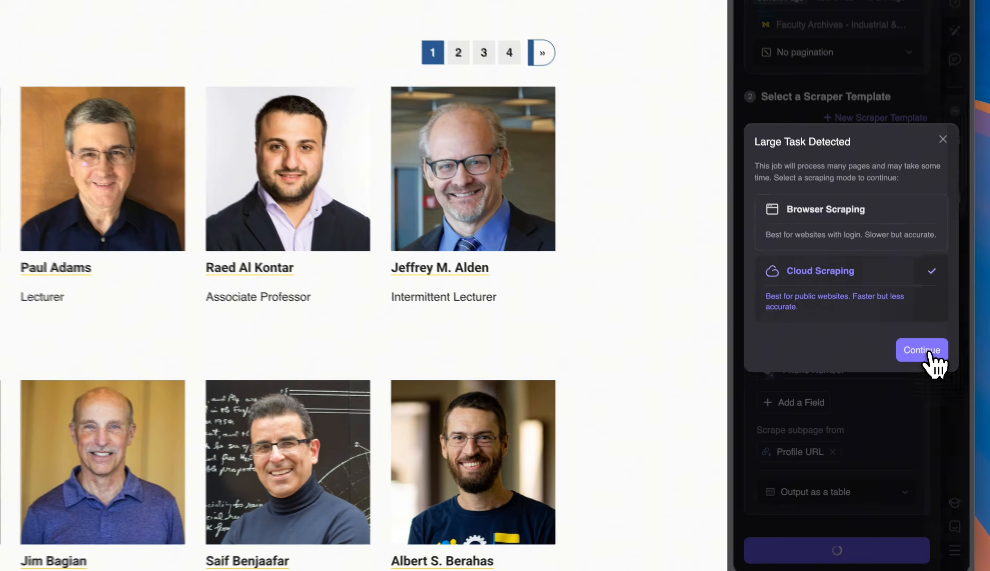
click(944, 390)
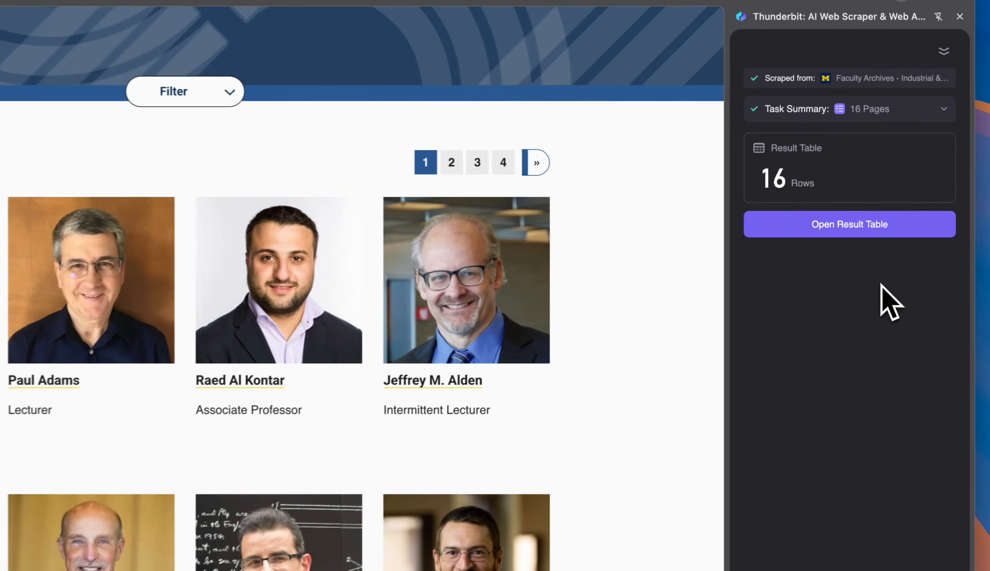
click(891, 215)
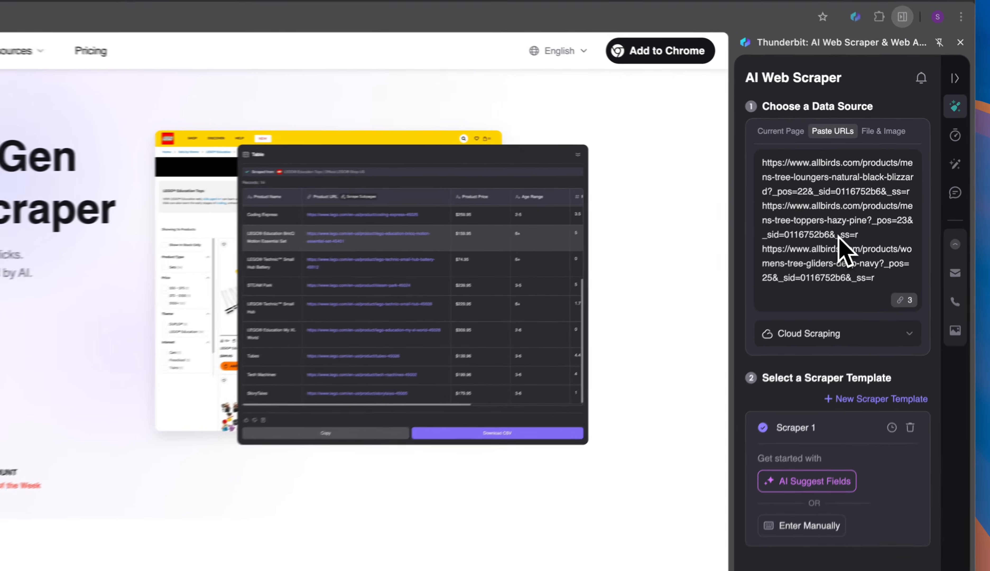
Check the pasted Allbirds product URLs and the scraping mode options, keeping Cloud Scraping.
double_click(873, 205)
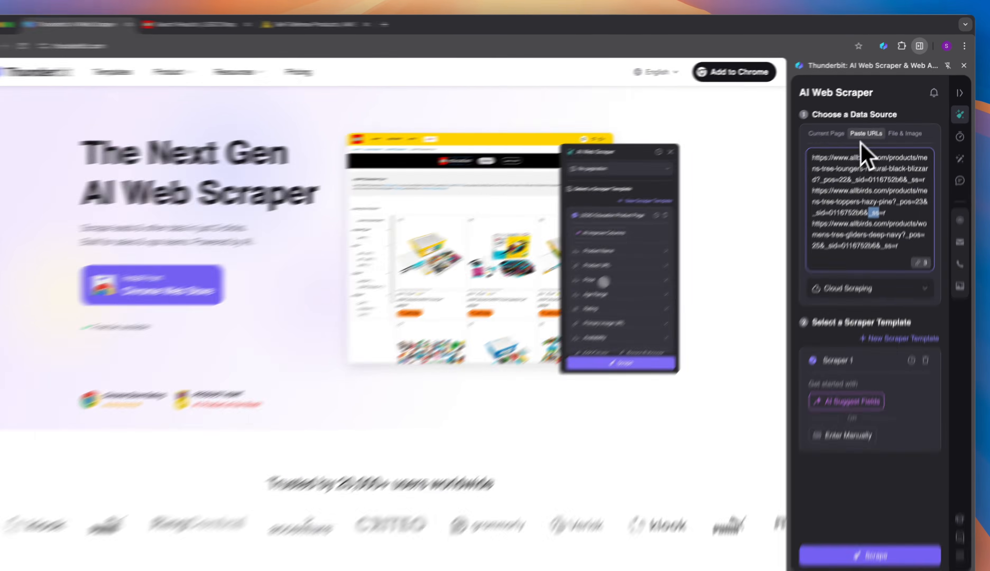
click(868, 131)
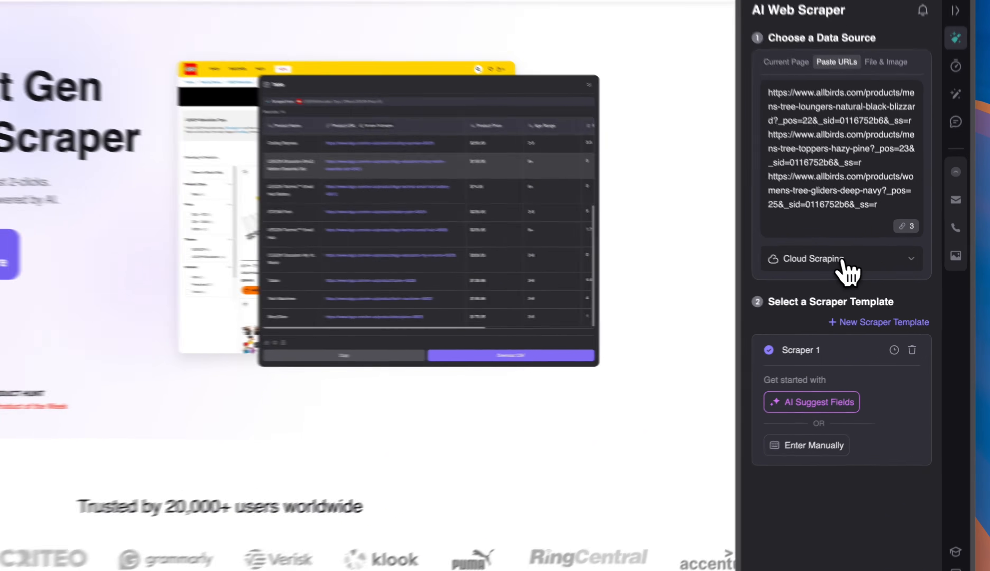
click(881, 277)
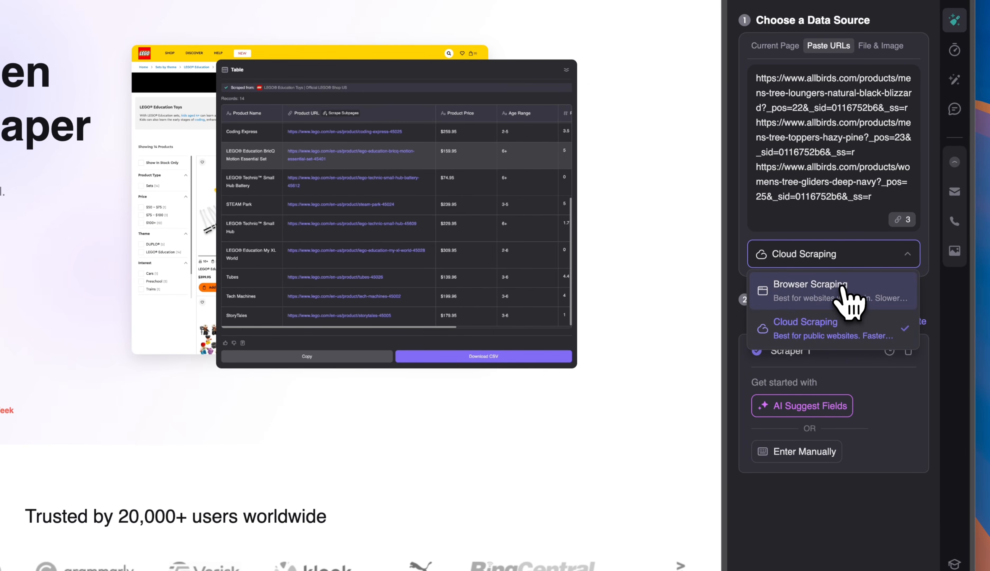
click(850, 204)
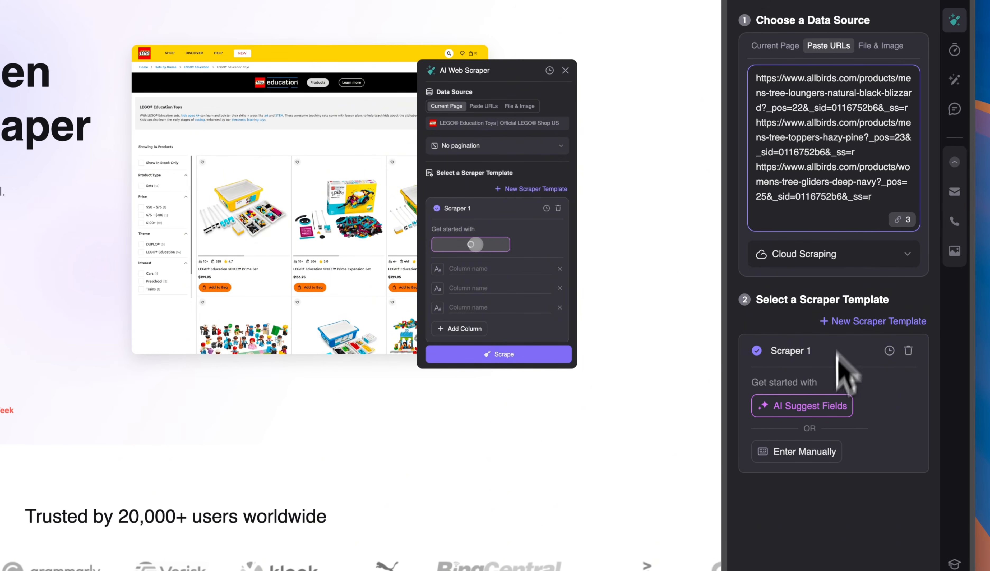
Generate AI-suggested fields for the pasted Allbirds product URLs and start scraping them.
click(831, 406)
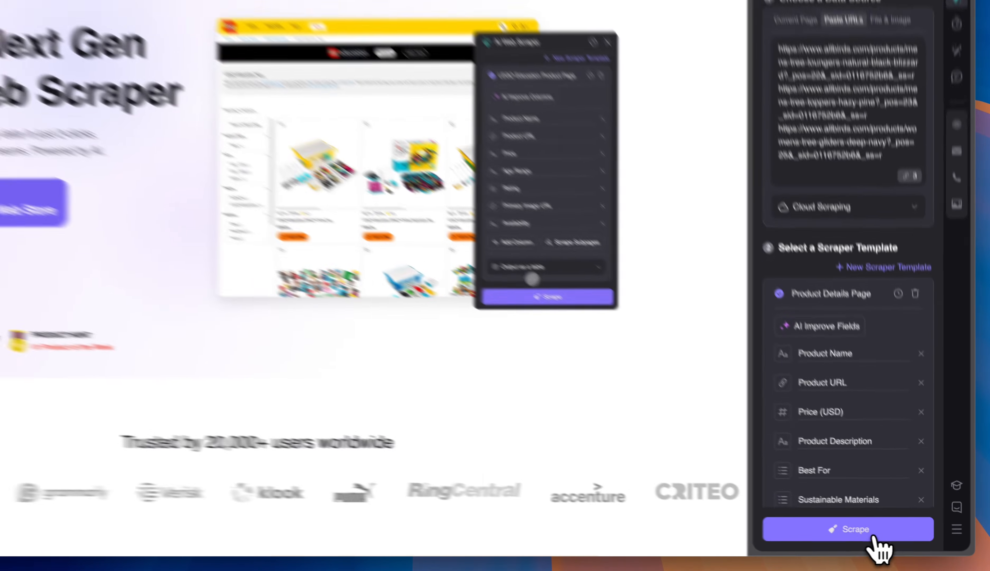
click(883, 536)
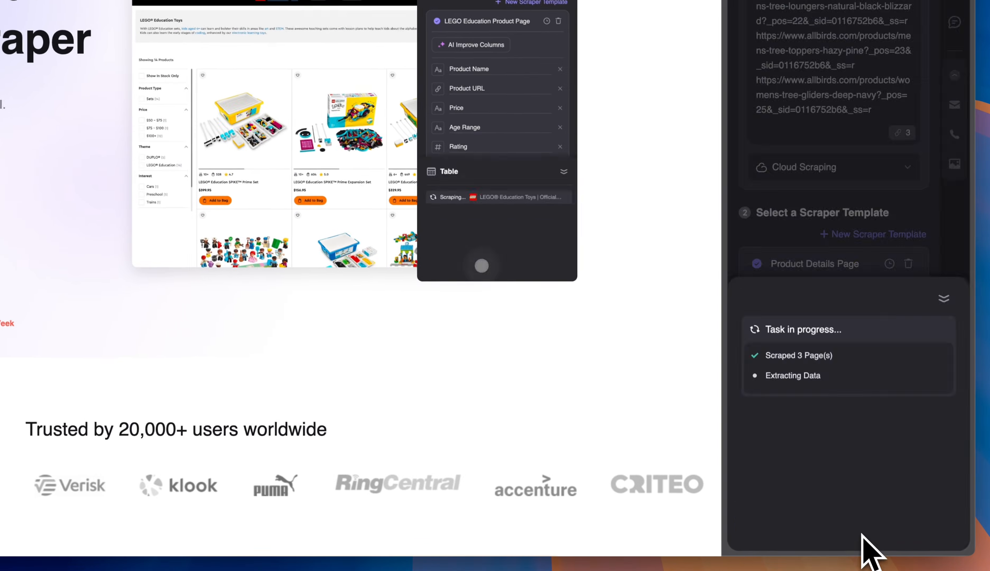